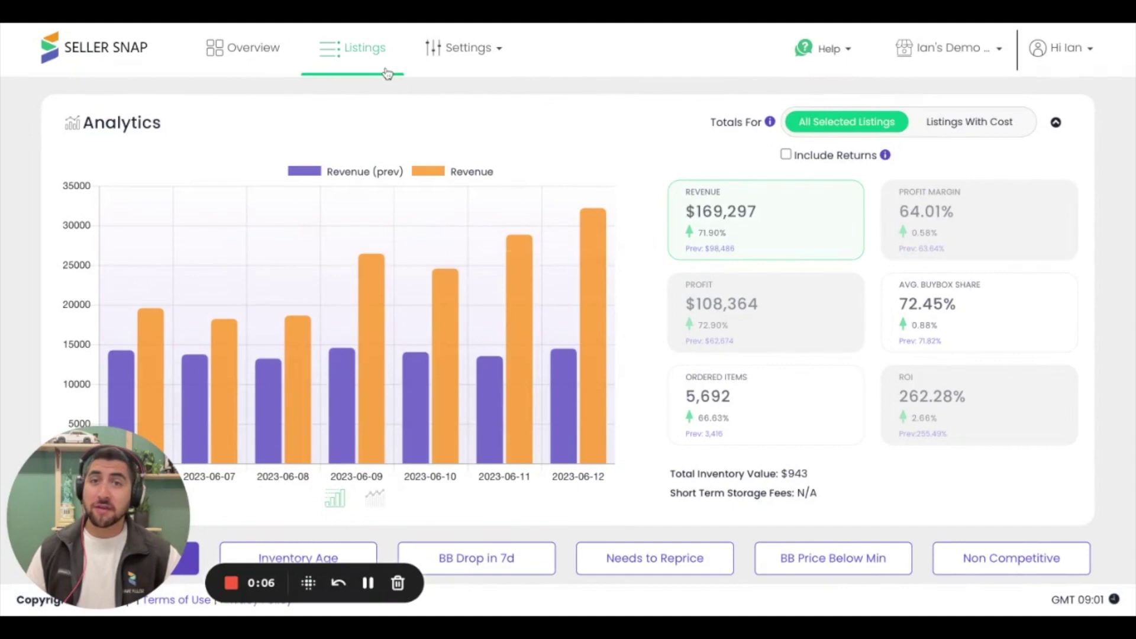
- Set the Aqua Panna listing's minimum price to 41.00 inline
scroll(501, 219, down, 10)
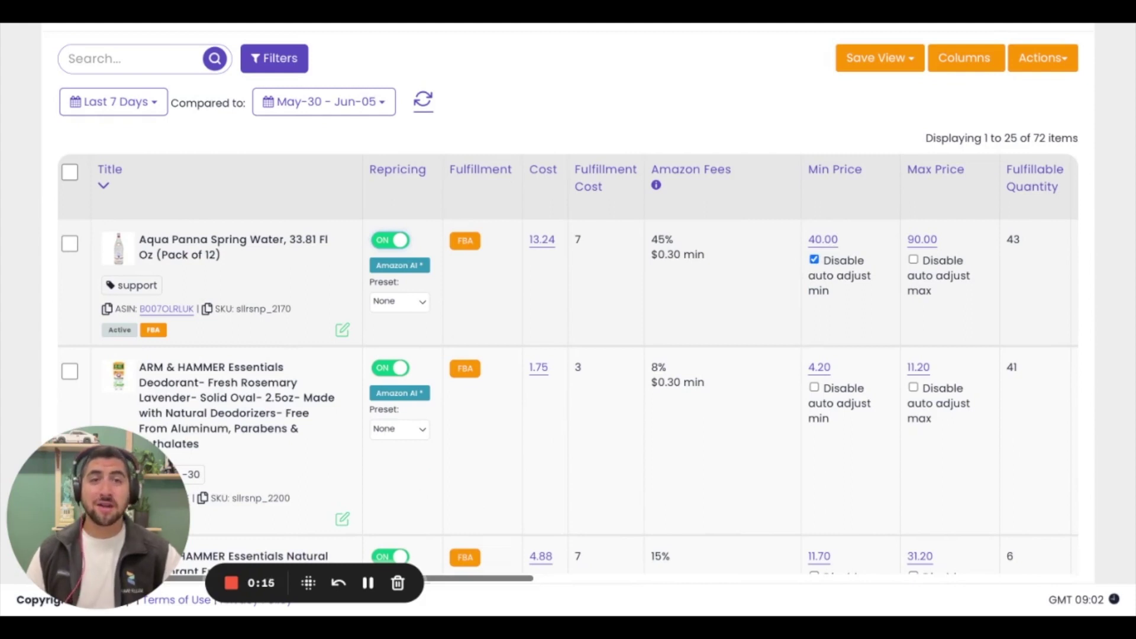
click(822, 239)
double_click(785, 187)
text(41.00)
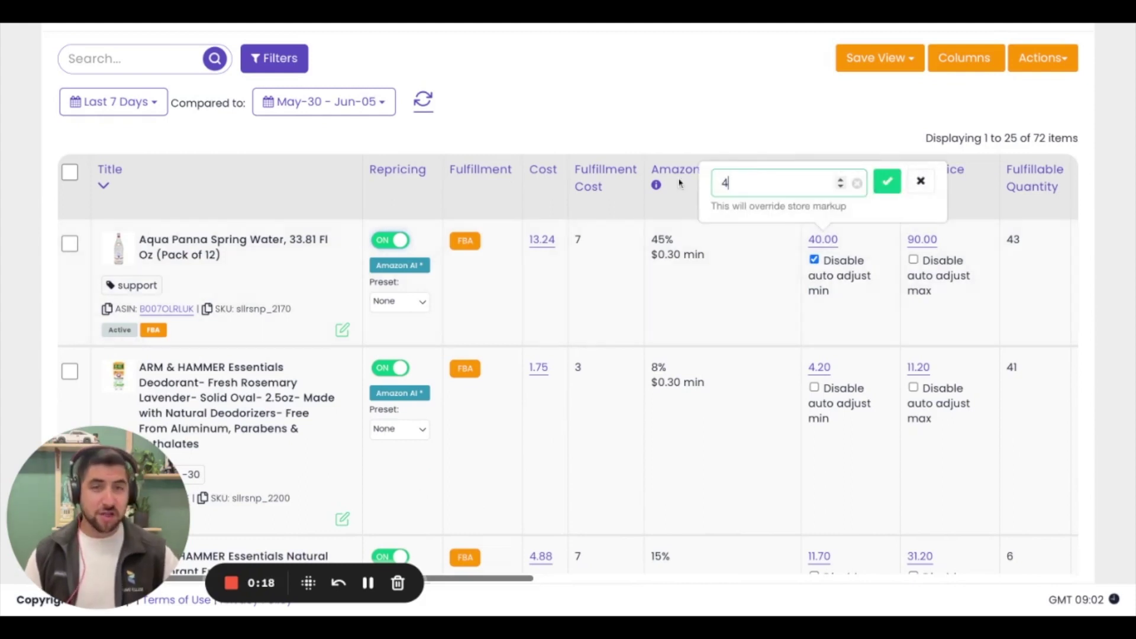
key(Return)
- Set its maximum price to 90, then toggle repricing off and back on
click(914, 239)
double_click(882, 189)
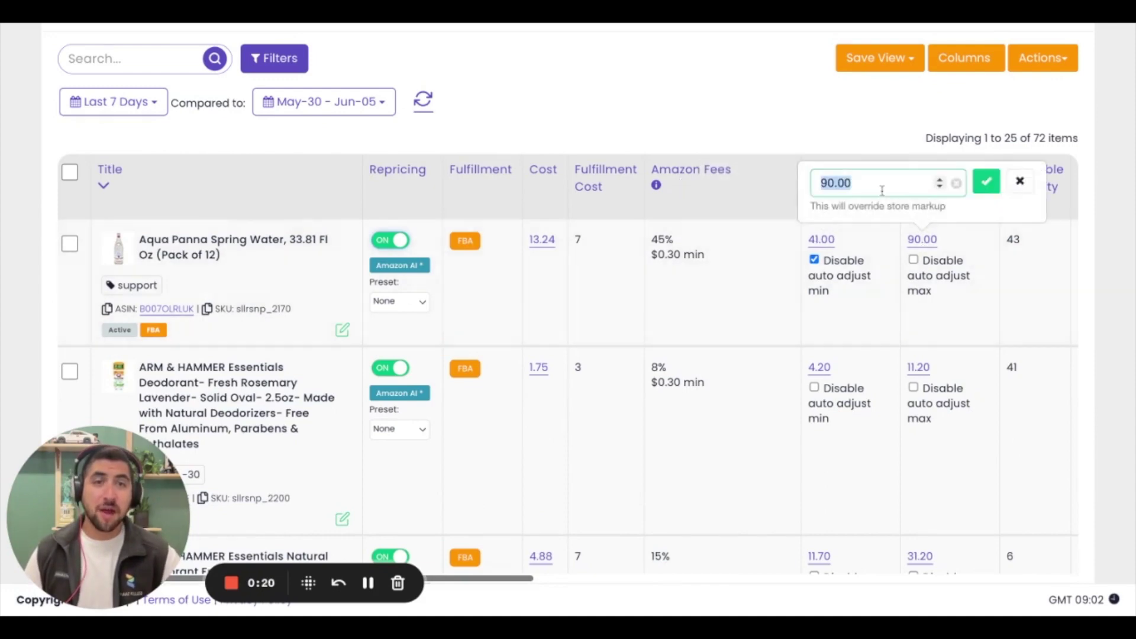
text(90)
key(Return)
click(390, 240)
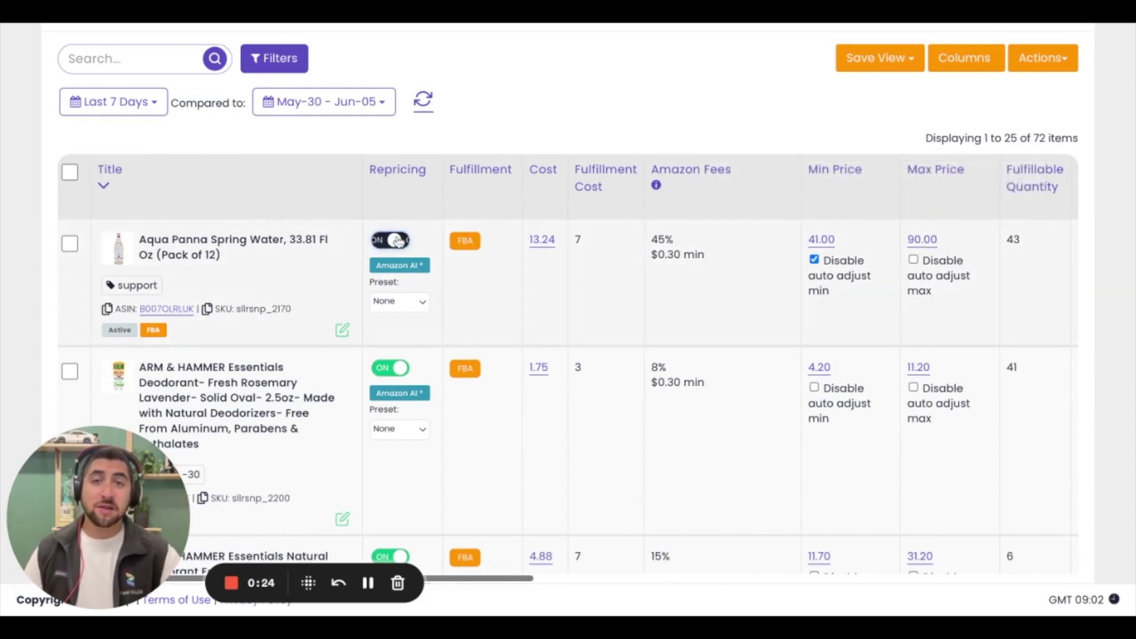
click(390, 240)
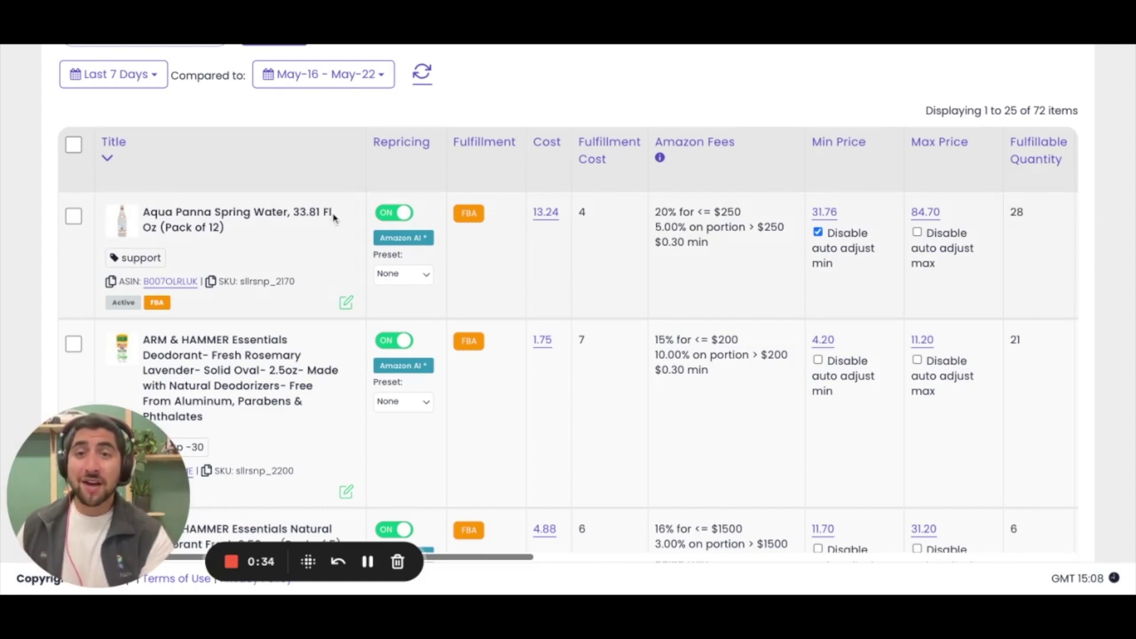
- Open the Aqua Panna listing's full edit view and scroll down to its cost details
click(347, 304)
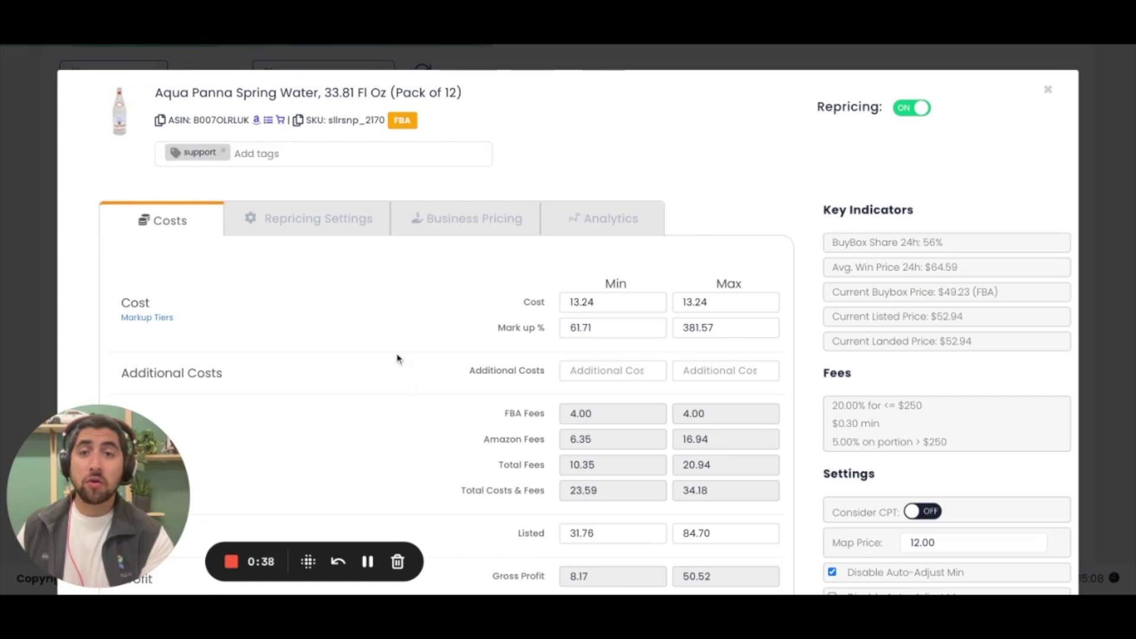
scroll(424, 391, down, 2)
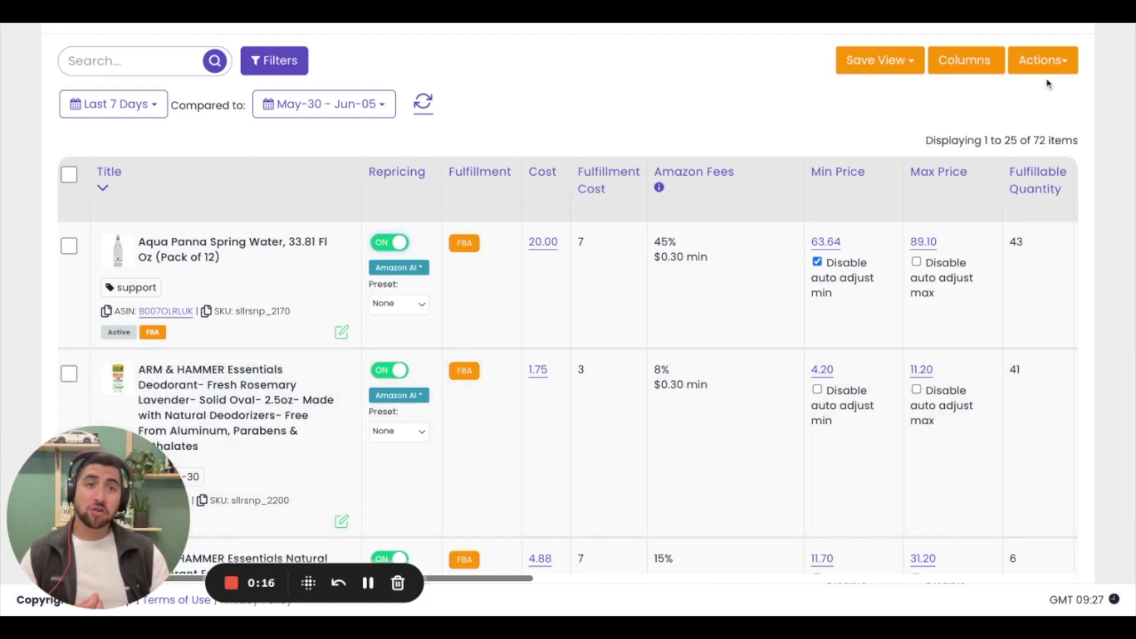
- Bring up the listings data import from the Actions menu
click(1042, 59)
click(914, 111)
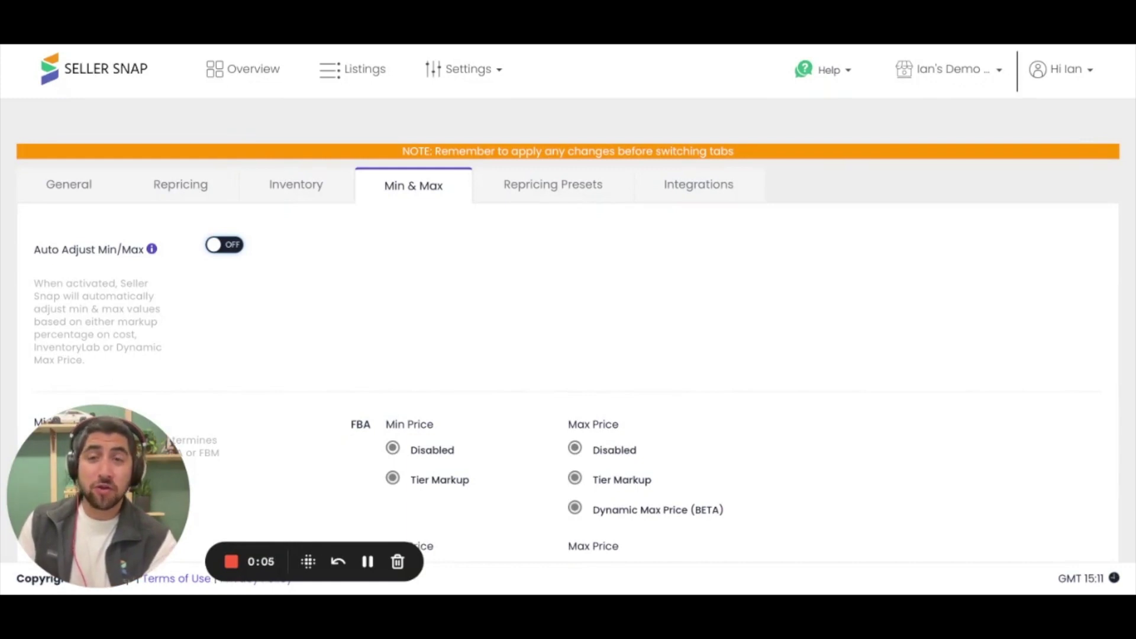
- Turn on Auto Adjust Min/Max and accept the warning
click(489, 89)
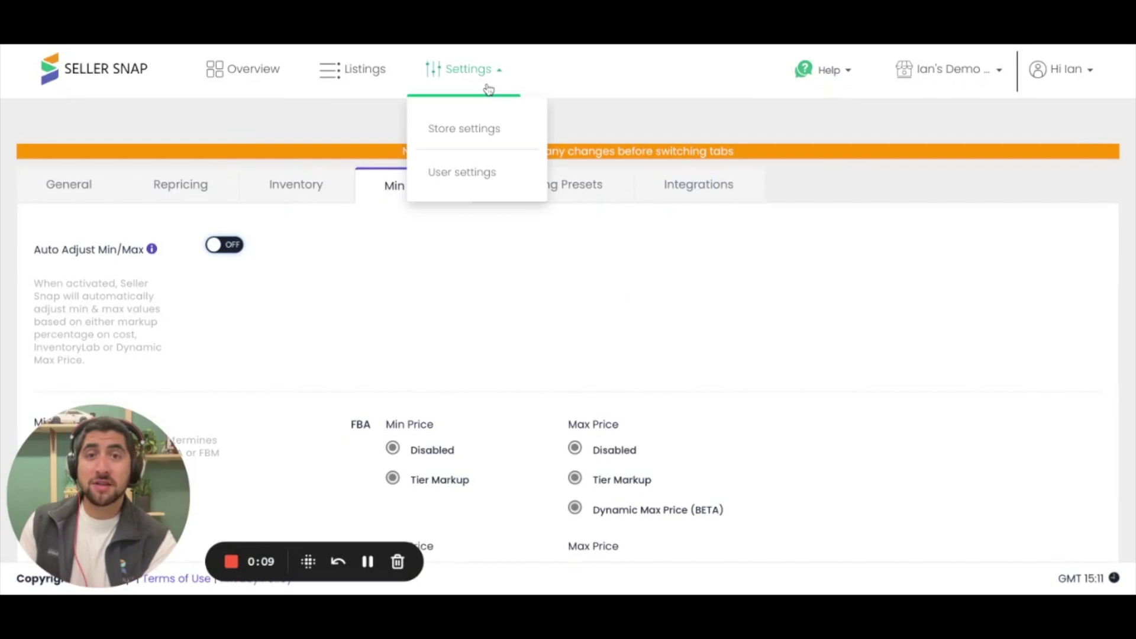
click(383, 196)
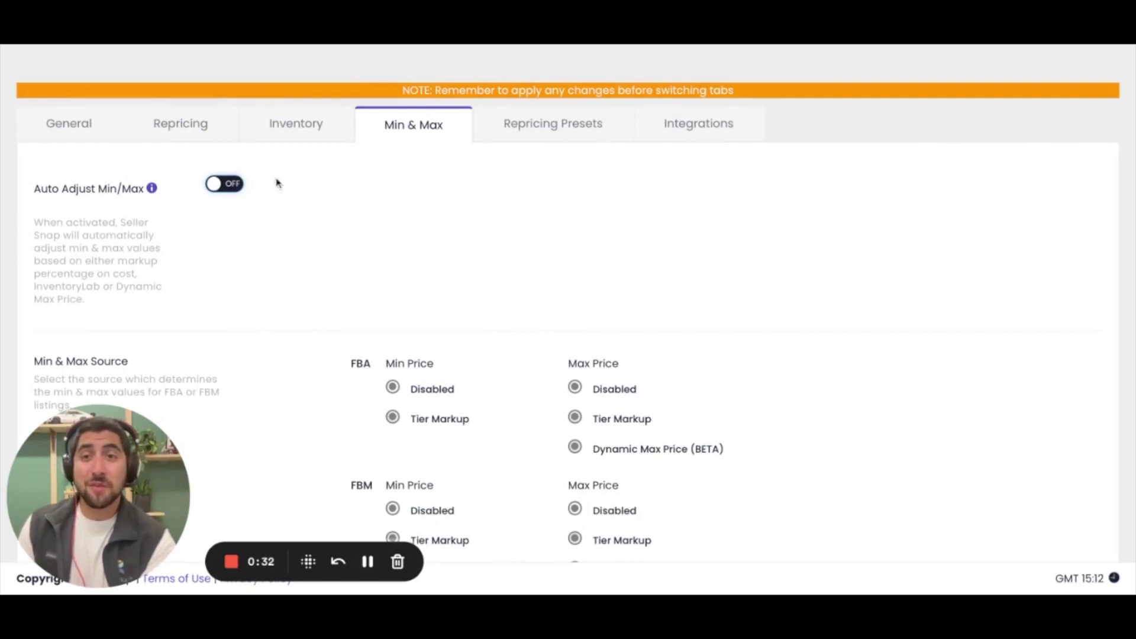
click(233, 184)
click(432, 393)
scroll(495, 430, down, 3)
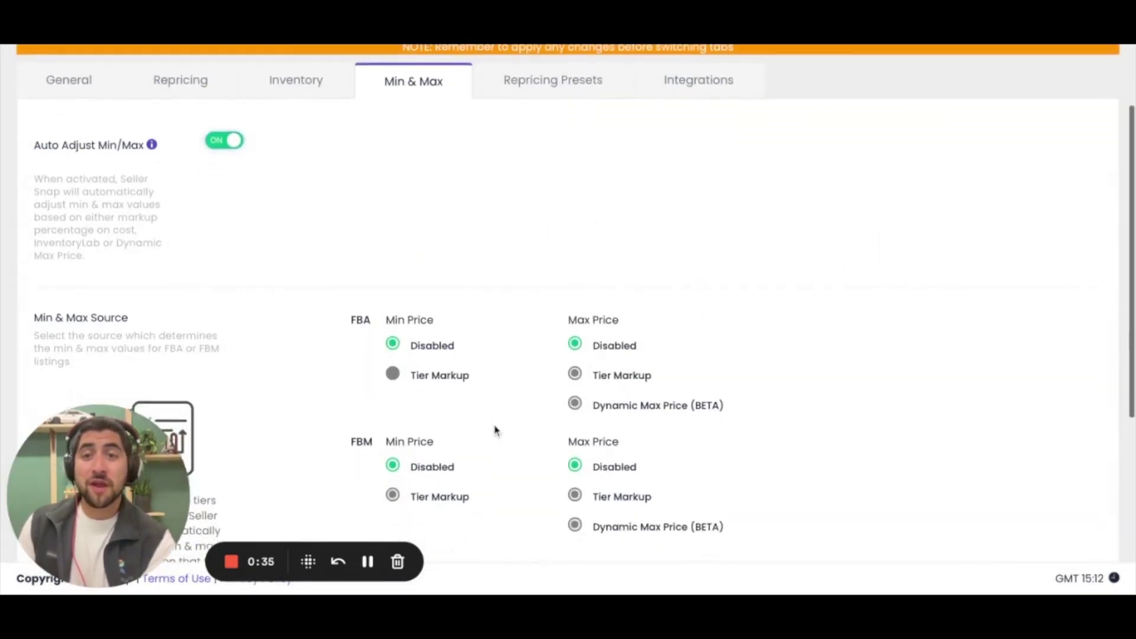
scroll(494, 423, down, 1)
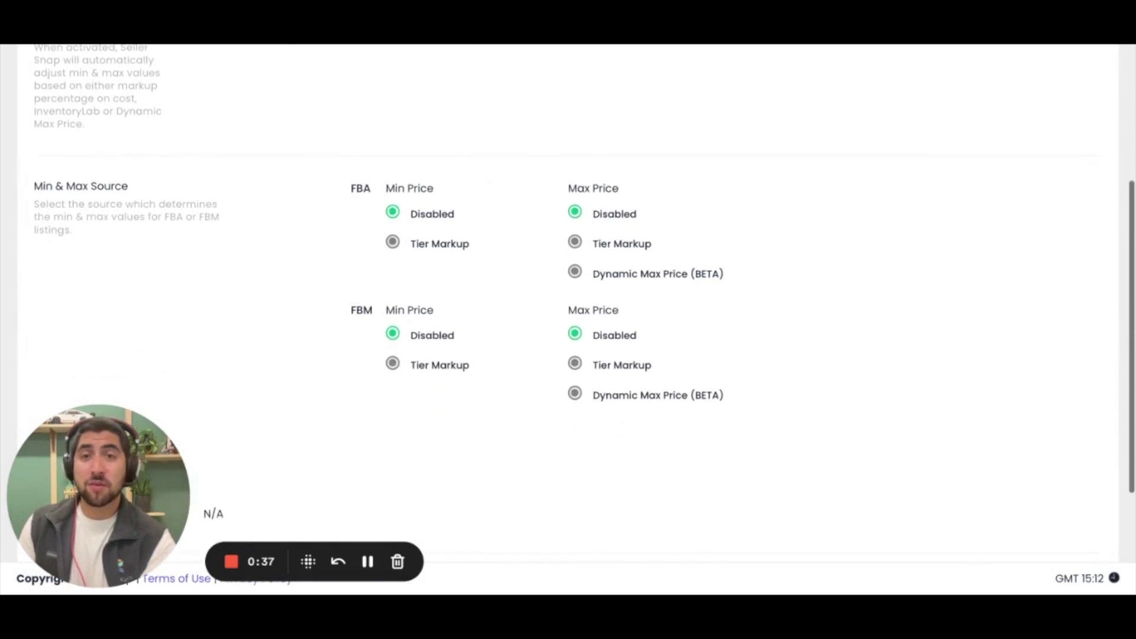
- Base FBA Min Price on Tier Markup and review the tier table
click(467, 256)
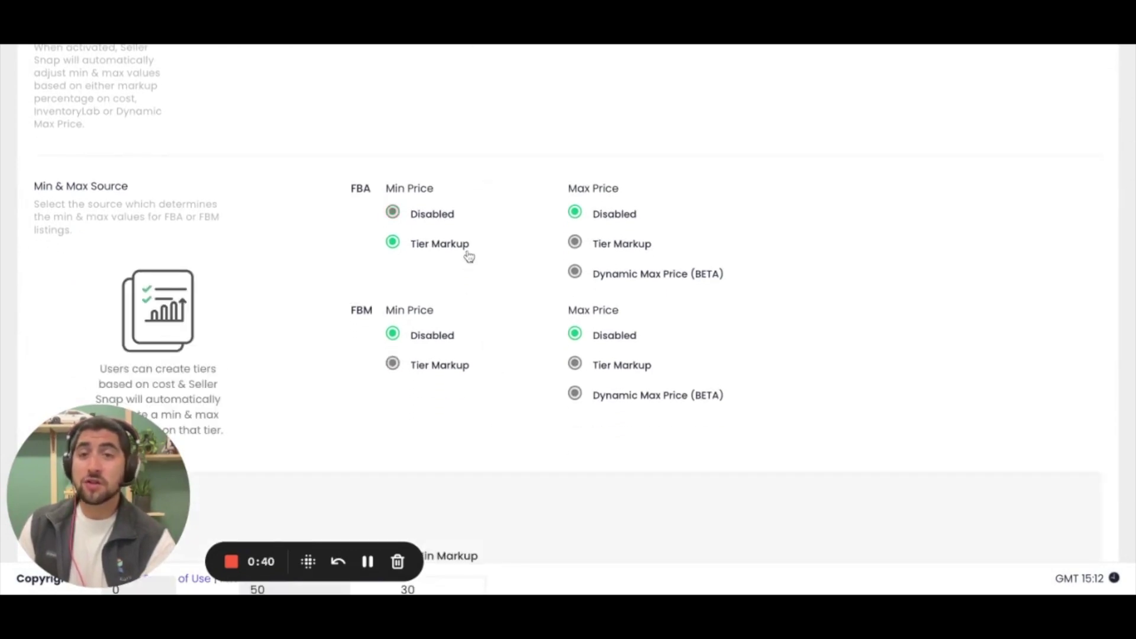
scroll(469, 255, down, 3)
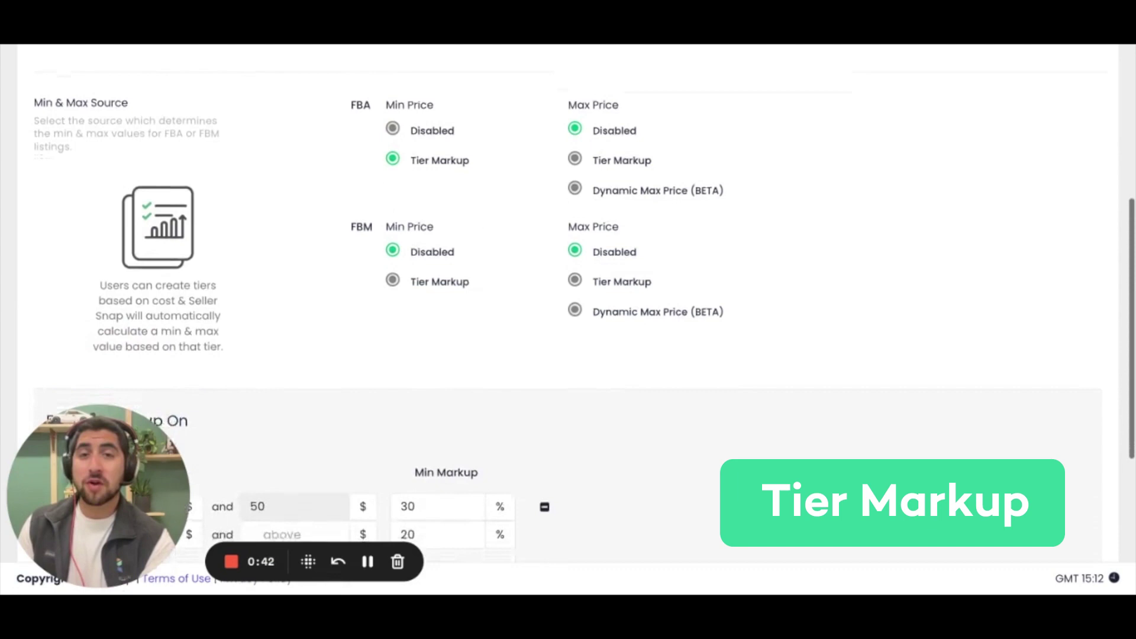
scroll(568, 304, down, 3)
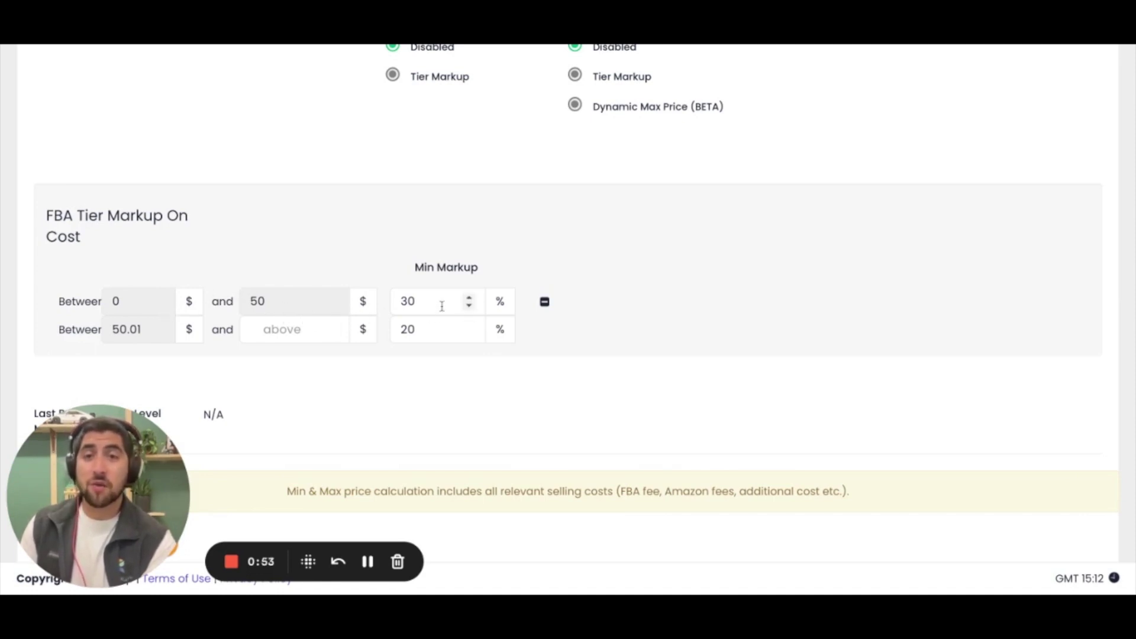
- Set the second tier's upper bound to 60, start the new top tier, and use Dynamic Max Price for FBA
click(310, 331)
text(60)
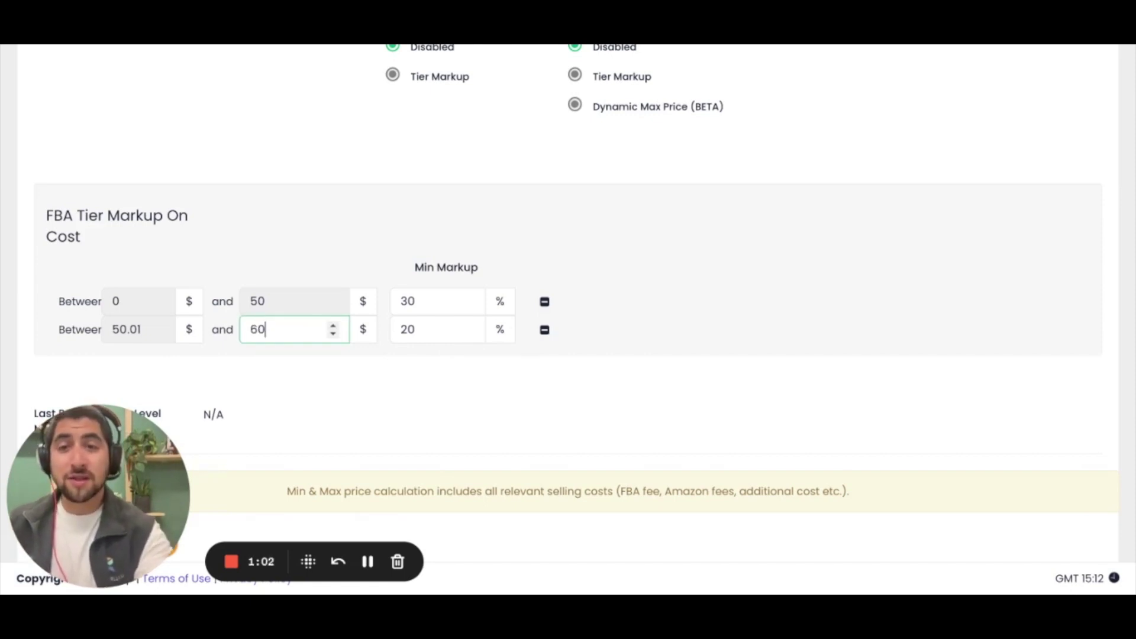
click(418, 353)
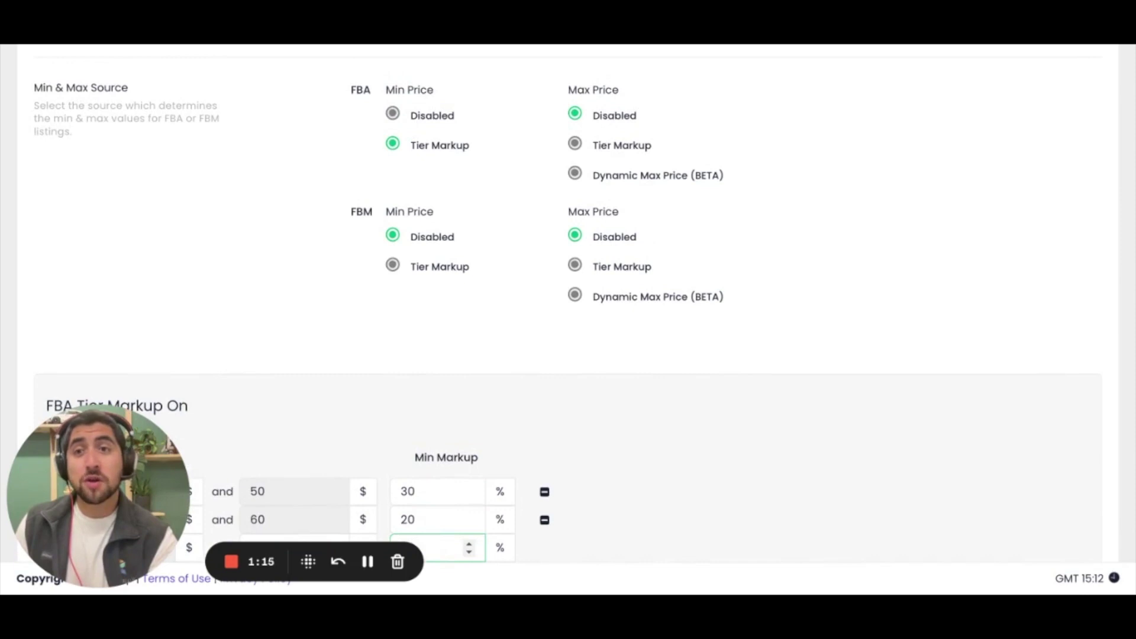
click(604, 153)
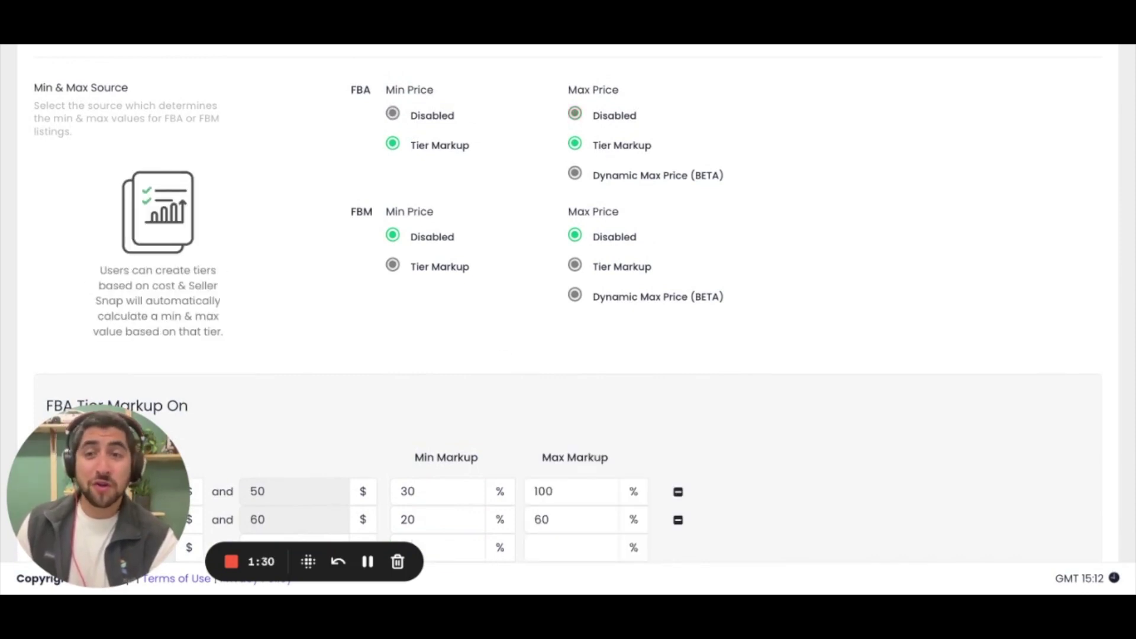
click(636, 175)
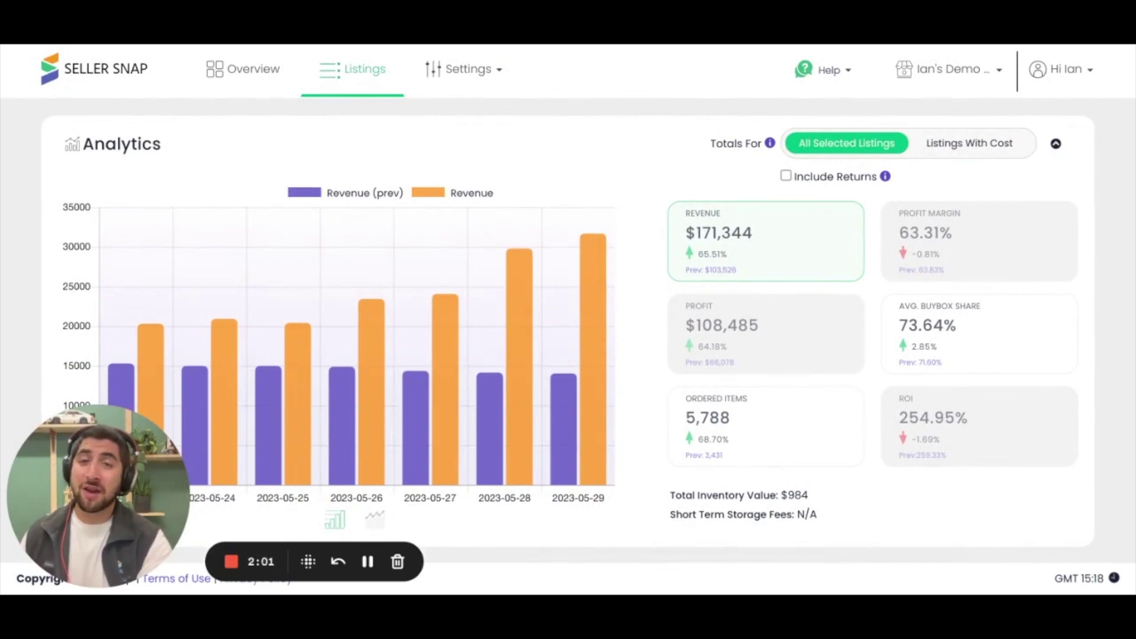
- Select all 25 listings and bulk-set Repricing to On for all filtered listings, confirming the update
scroll(206, 299, down, 9)
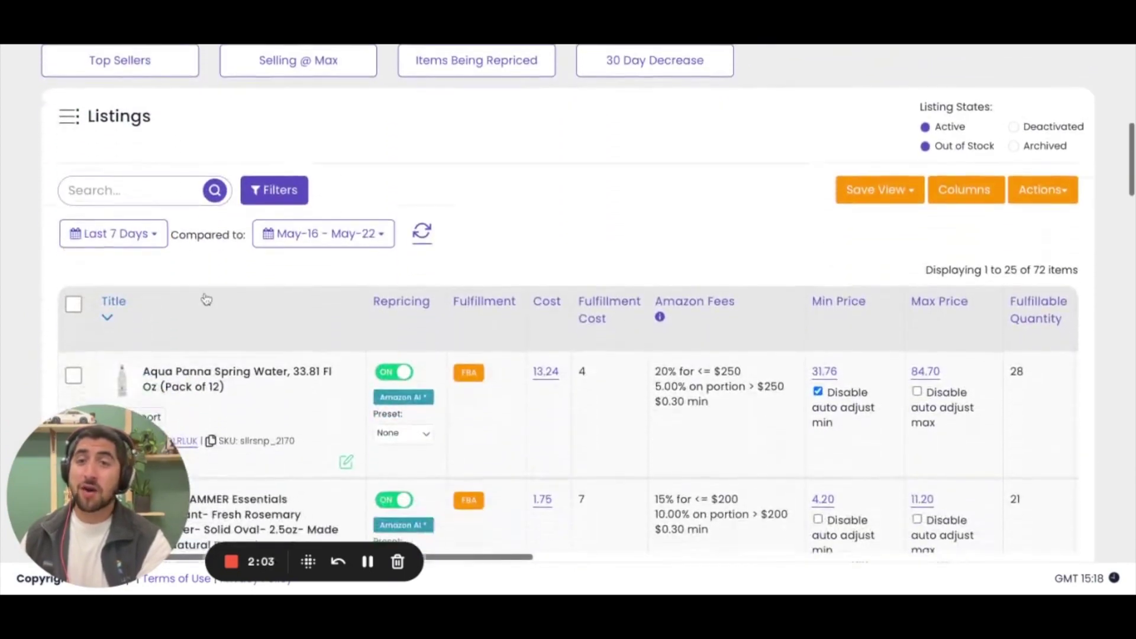
click(74, 306)
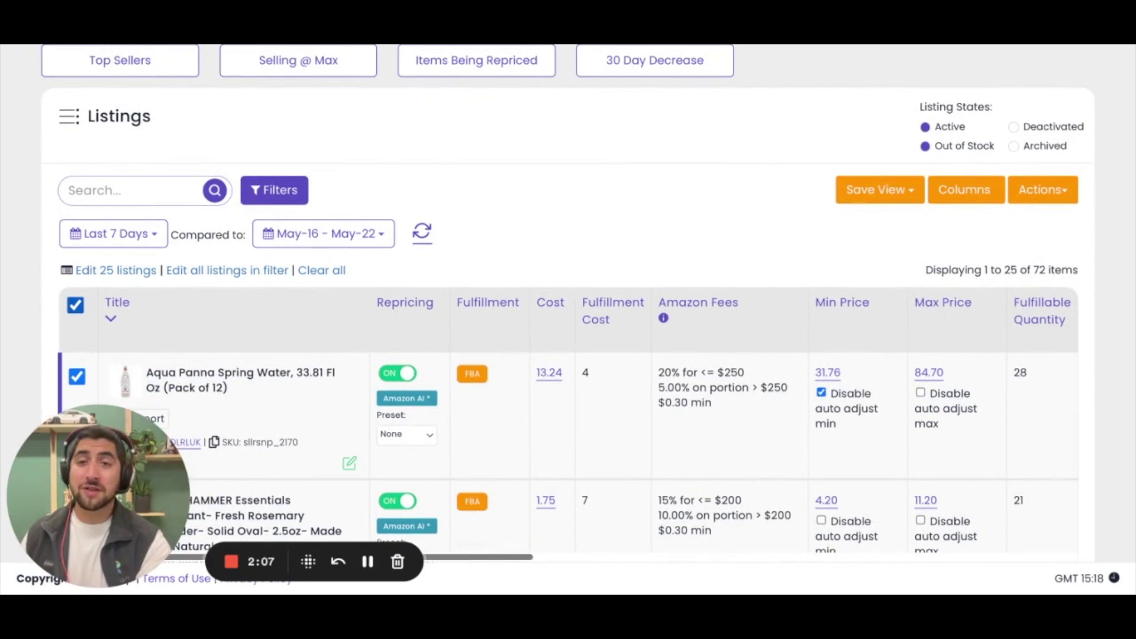
click(200, 272)
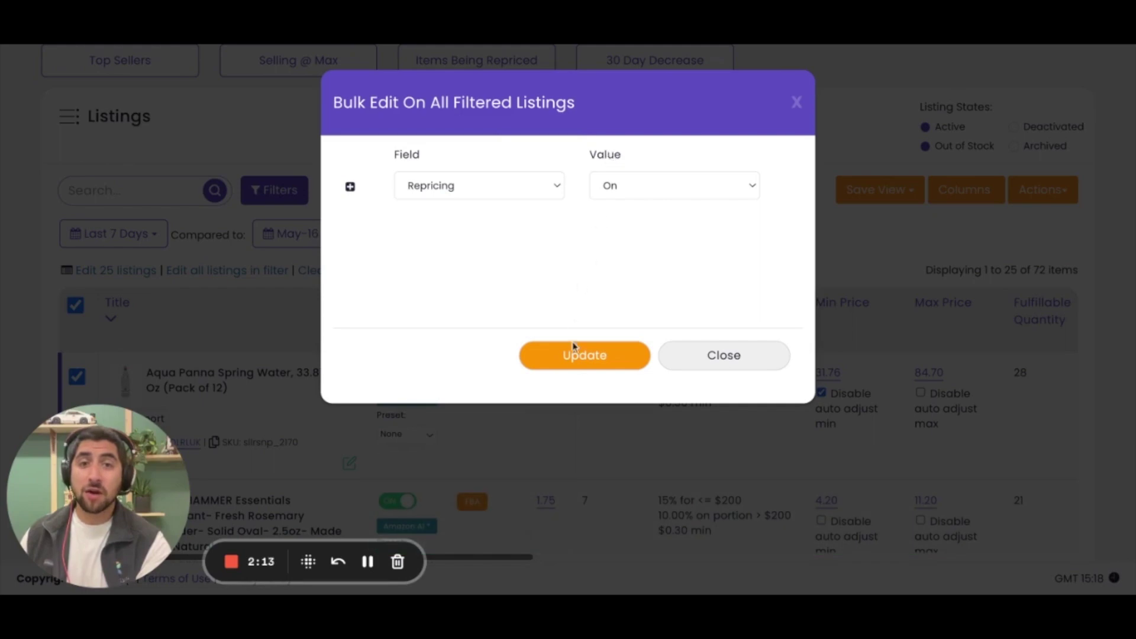
click(572, 360)
click(507, 391)
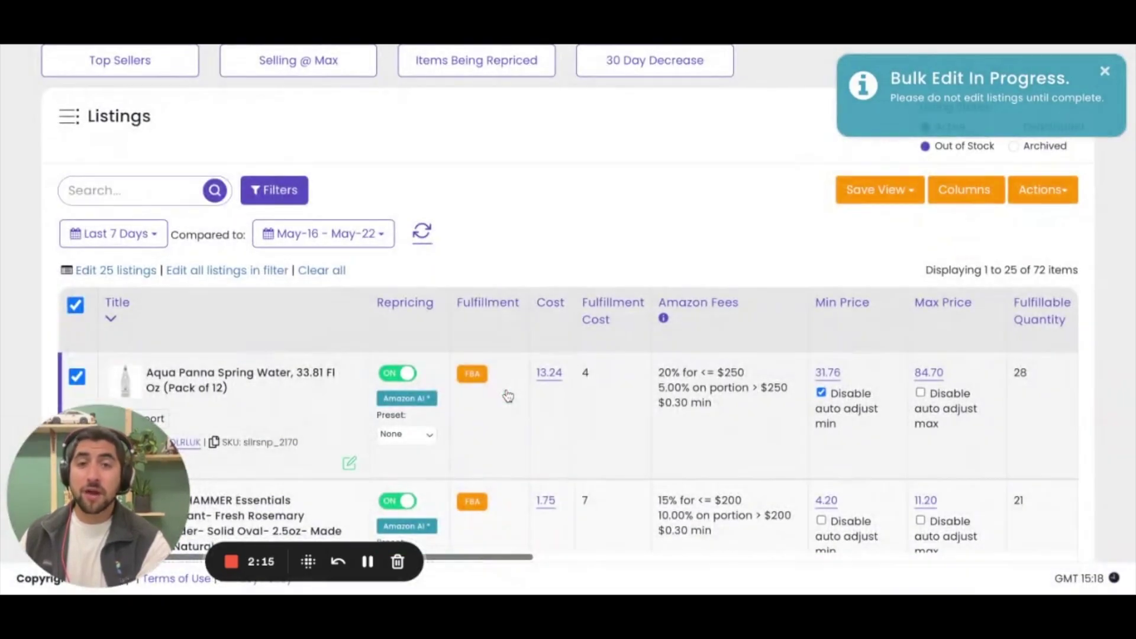